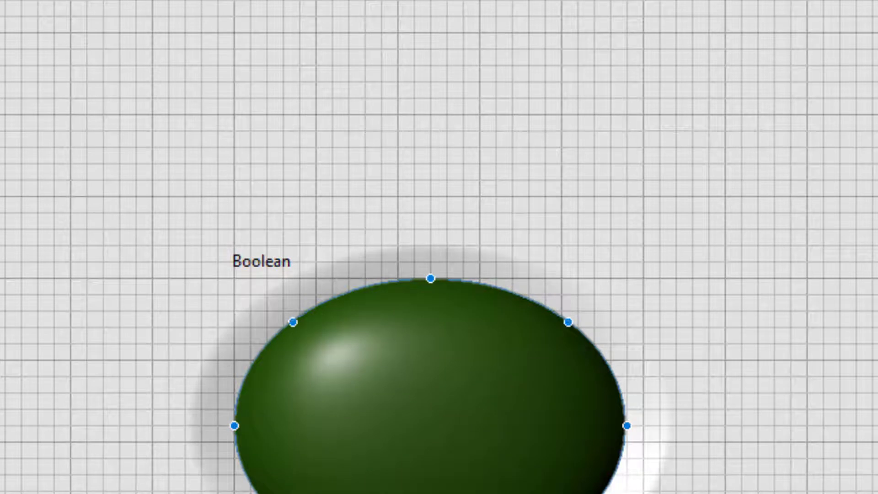
- Stretch the round Boolean LED wider and then taller into a large oval by its edge and diagonal handles
left_click_drag(595, 491, 353, 397)
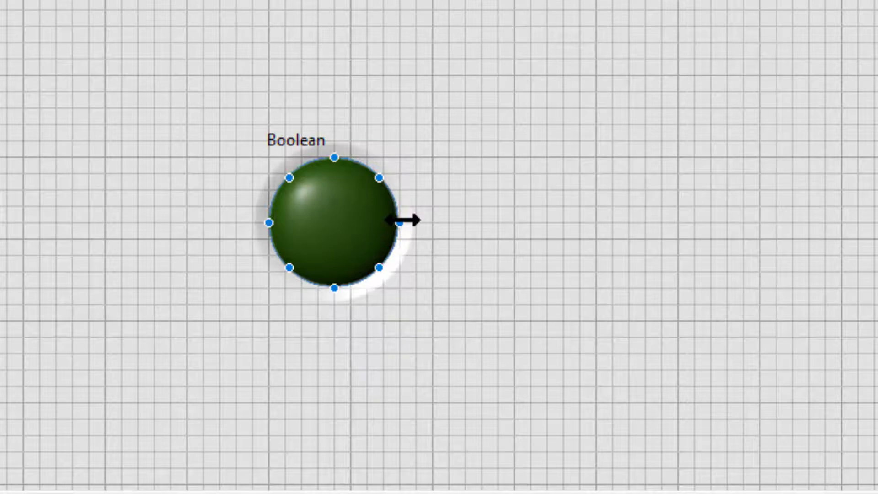
left_click_drag(403, 220, 424, 234)
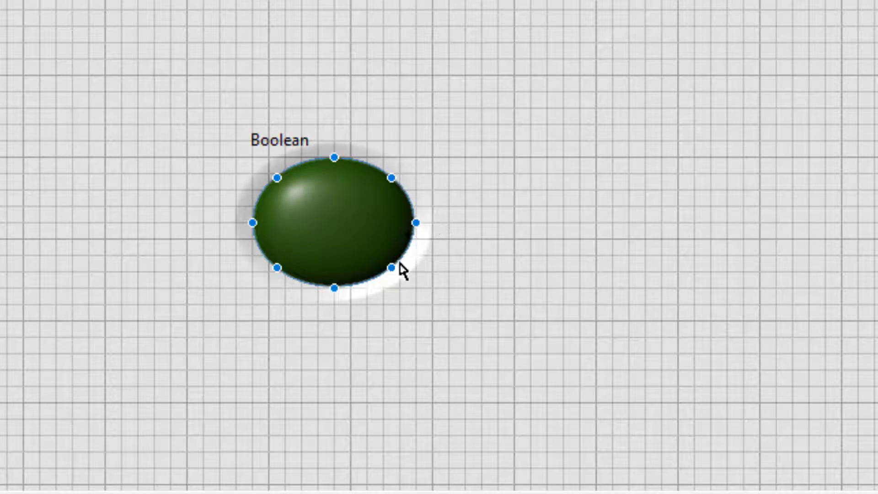
left_click_drag(392, 268, 450, 307)
left_click_drag(455, 213, 453, 145)
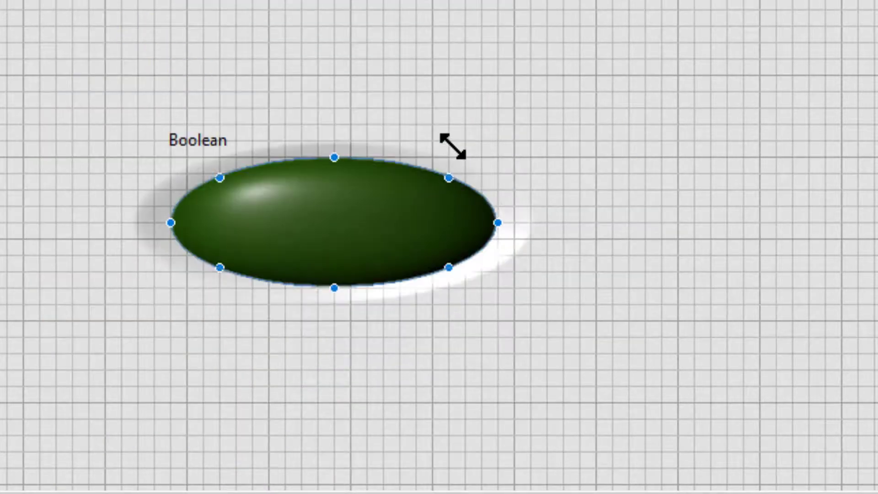
left_click(449, 177)
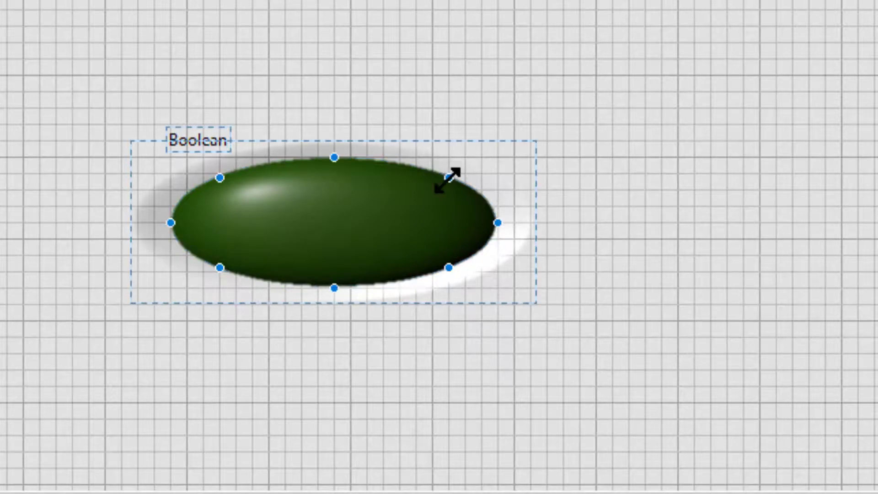
left_click_drag(449, 177, 437, 156)
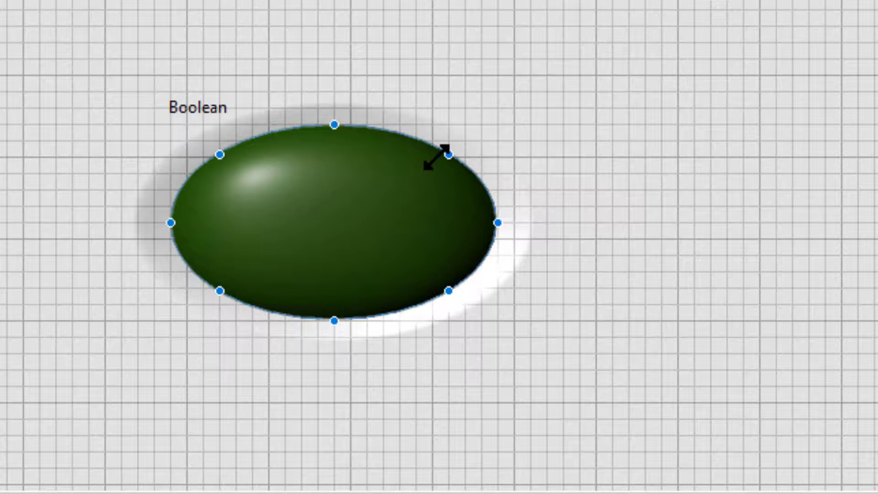
- Delete the Boolean LED from the front panel
left_click_drag(437, 156, 437, 156)
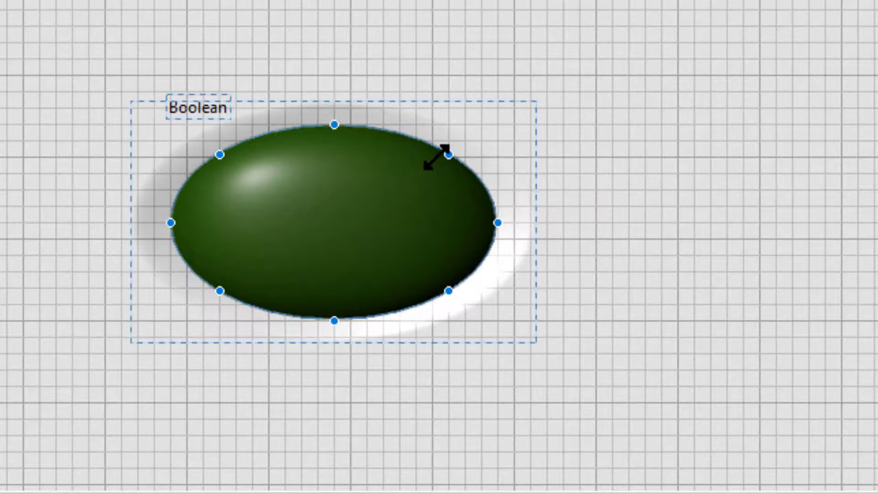
key("Delete")
- Place two Modern-style numeric controls on the front panel, the second below and slightly offset from the first
right_click(333, 47)
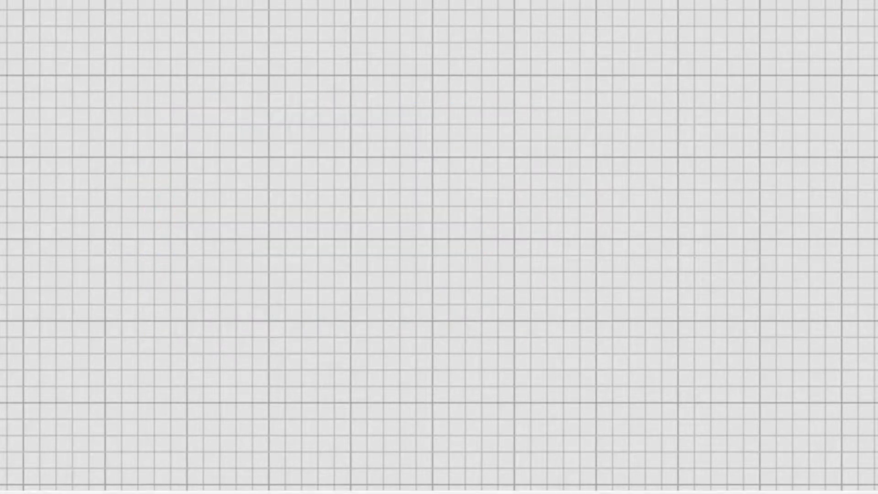
mouse_move(379, 77)
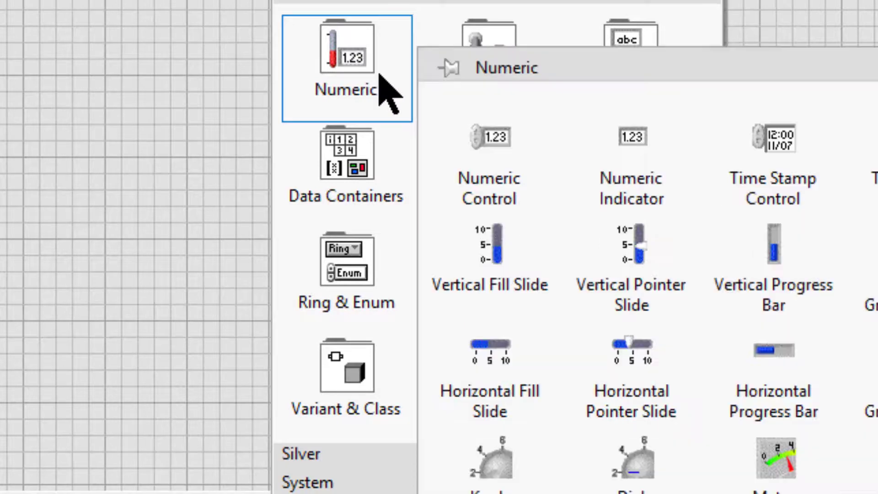
left_click(460, 154)
left_click(315, 39)
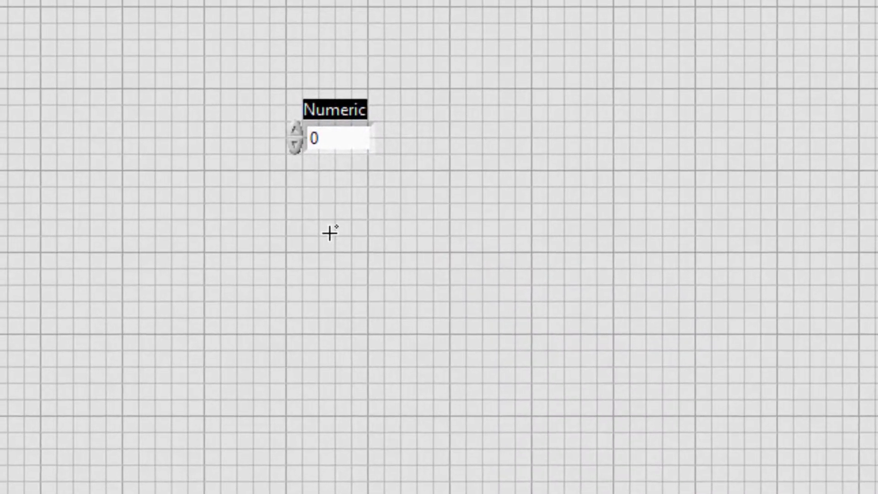
right_click(329, 234)
mouse_move(412, 372)
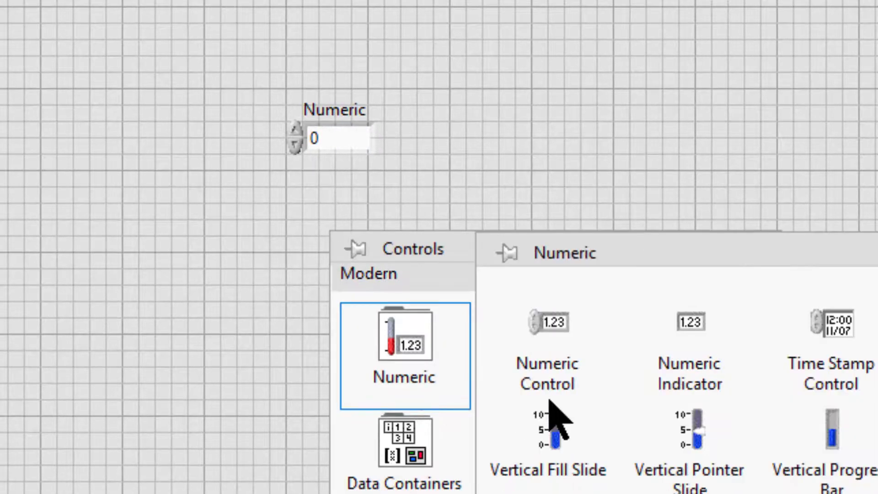
left_click(568, 366)
left_click(365, 280)
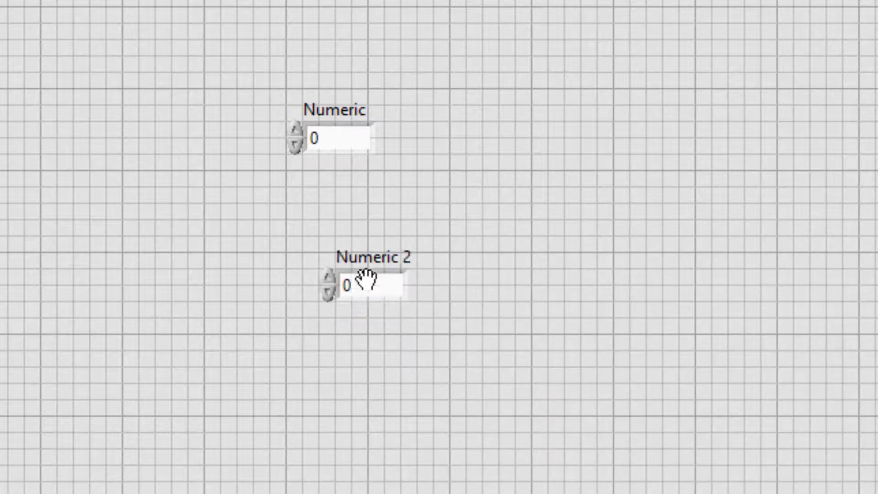
- Widen the upper Numeric control to a width of about 204 and select both numeric controls together
left_click(374, 138)
left_click_drag(371, 137, 567, 147)
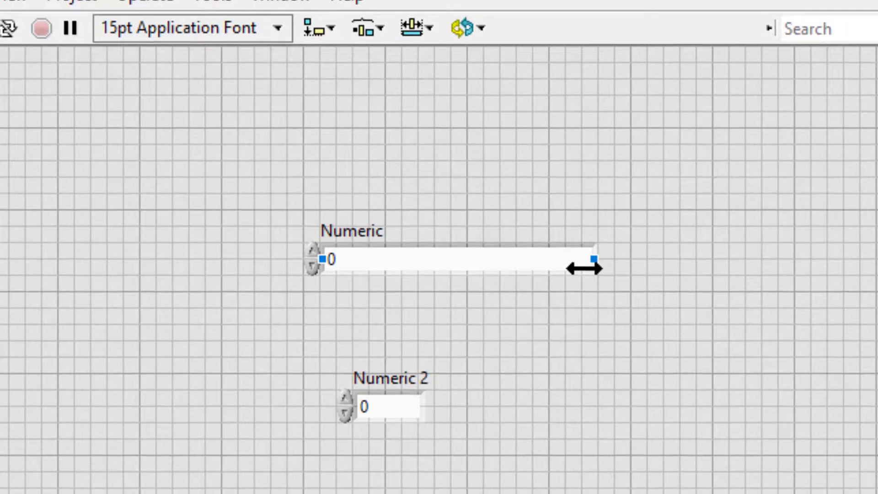
left_click(352, 231)
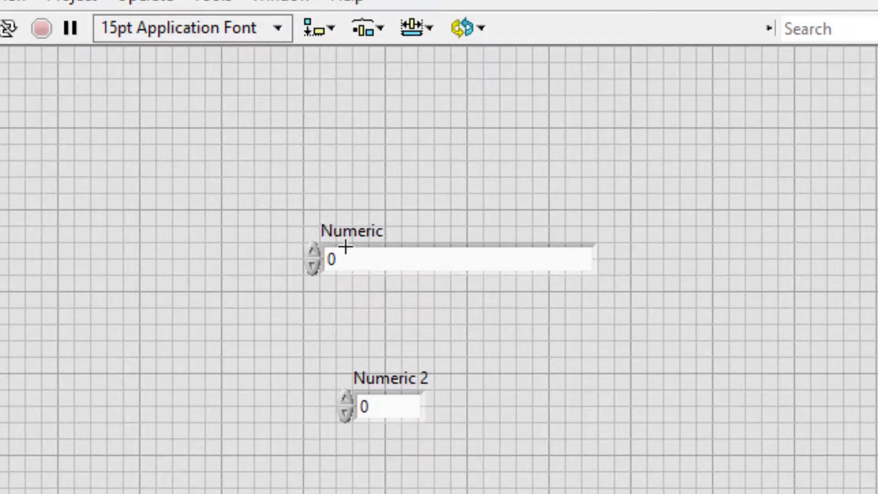
left_click_drag(264, 196, 687, 489)
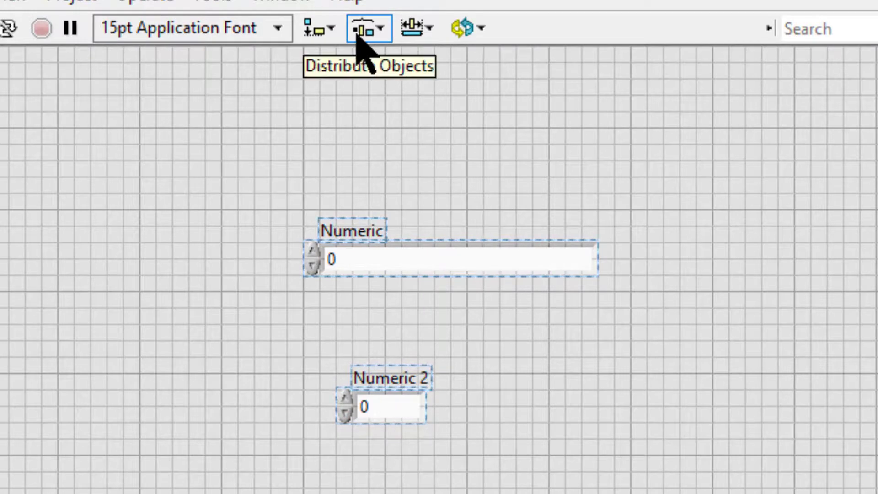
- Try resizing both selected numeric controls to the Maximum Width, and undo it
left_click(405, 29)
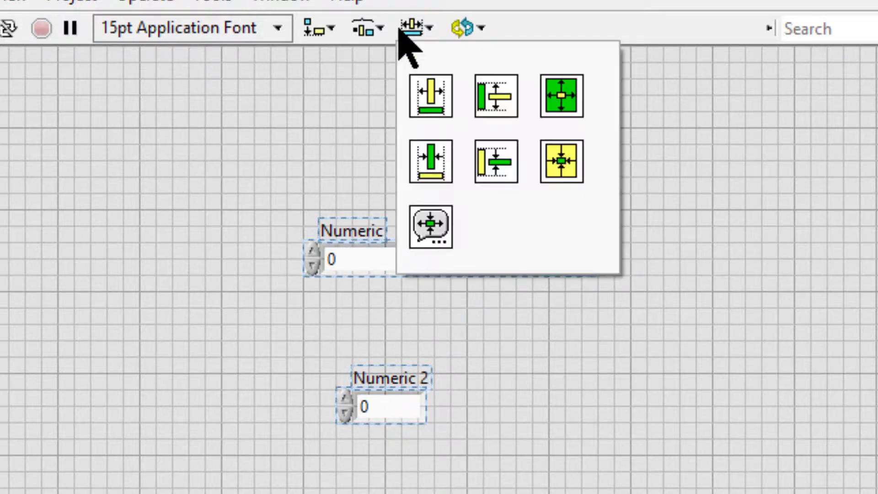
left_click(431, 97)
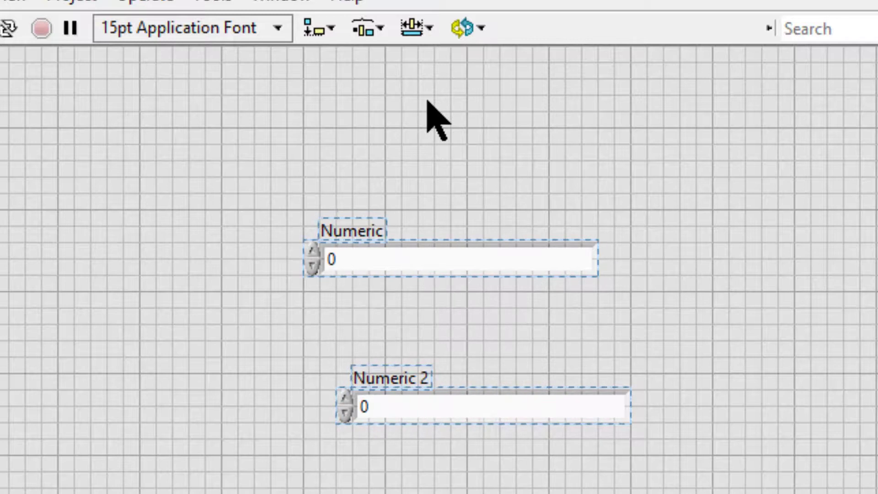
key("ctrl+z")
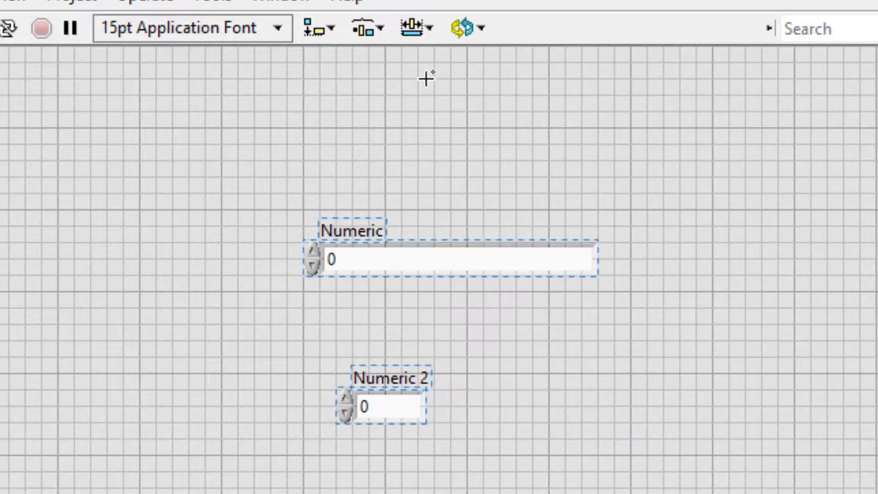
- Try matching both numeric controls to the maximum height and to the maximum width and height, undoing the resize
left_click(414, 27)
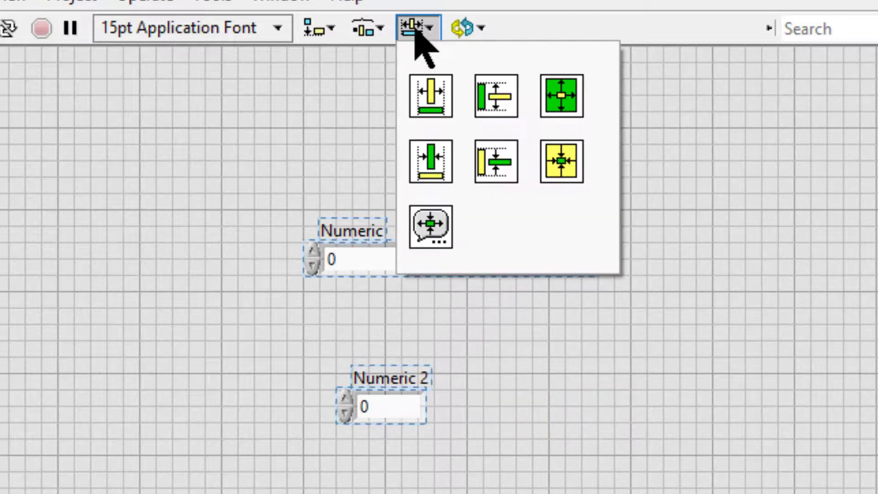
left_click(509, 99)
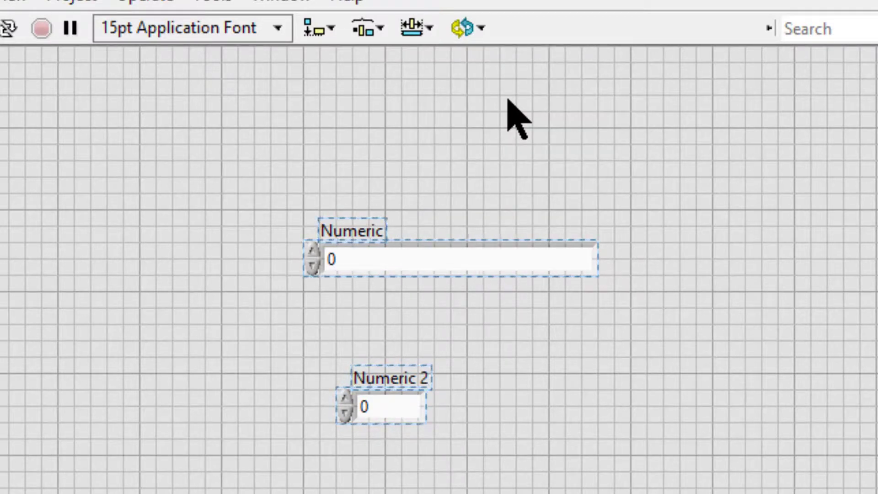
left_click(417, 33)
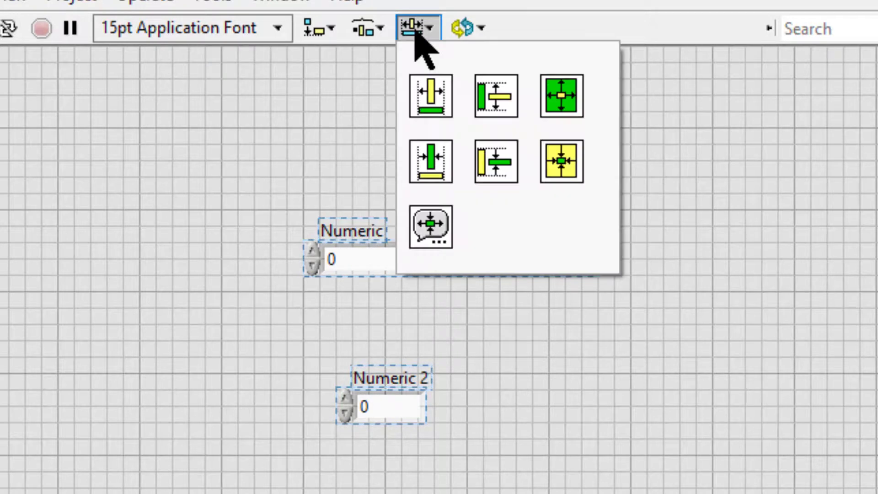
left_click(562, 96)
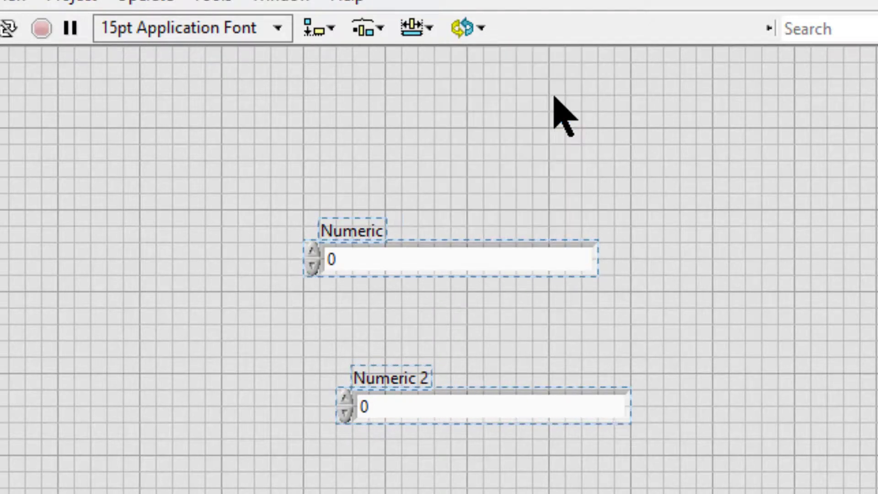
key("ctrl+z")
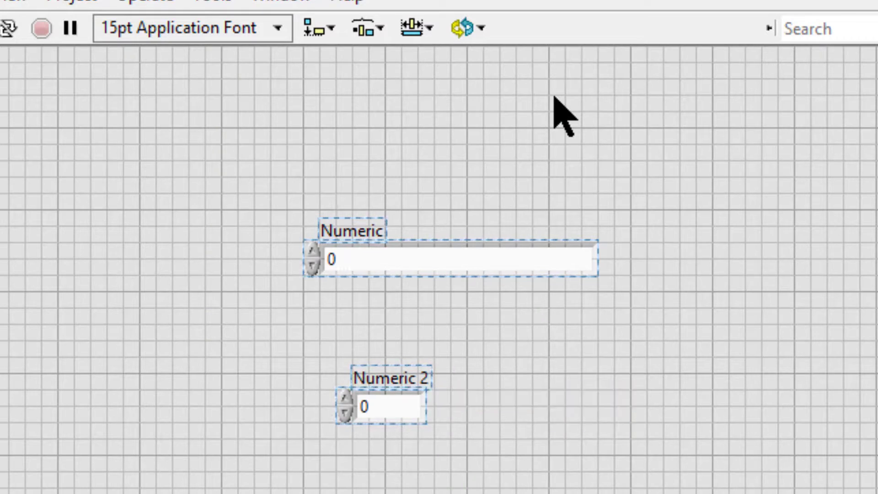
- Try matching the two numeric controls to the minimum width and to the minimum height
left_click(412, 26)
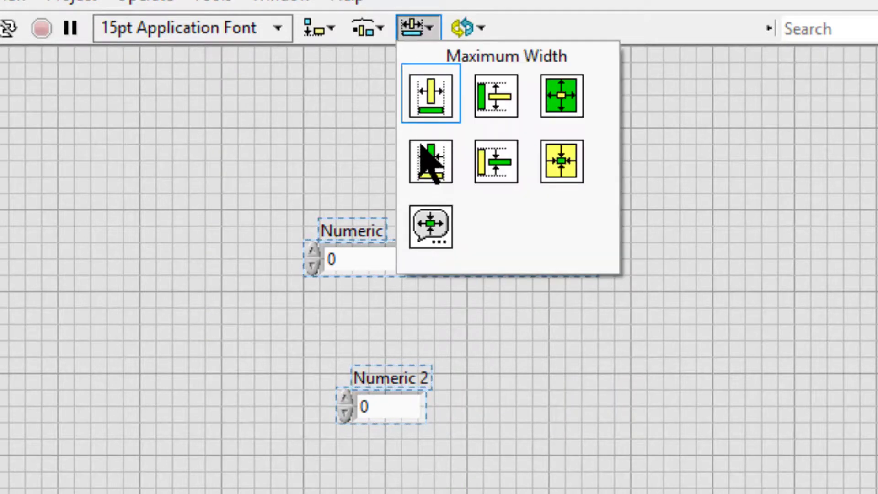
left_click(425, 170)
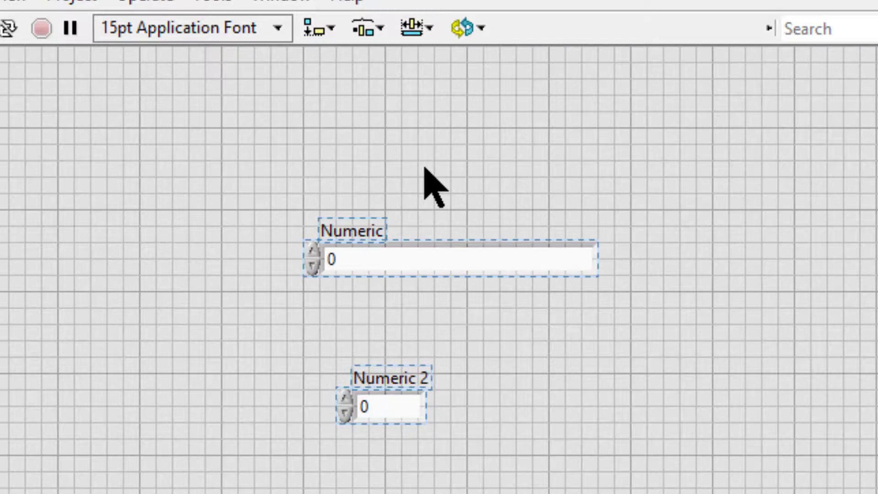
left_click(414, 25)
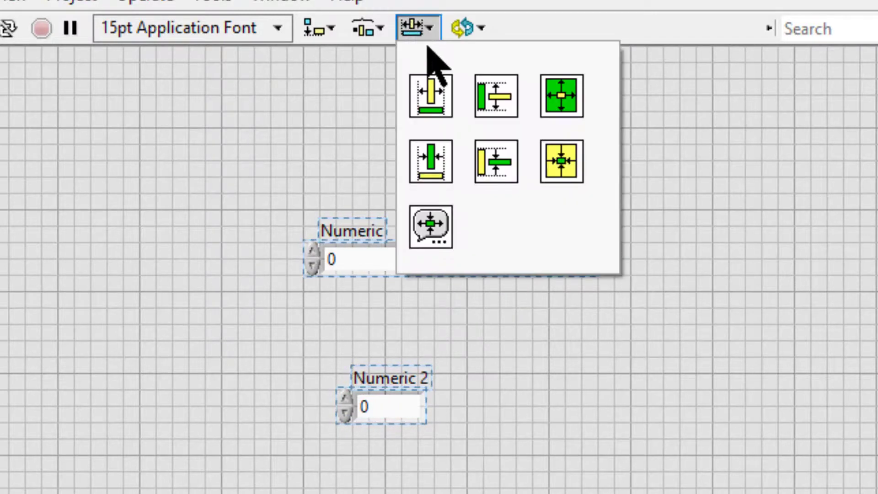
left_click(509, 159)
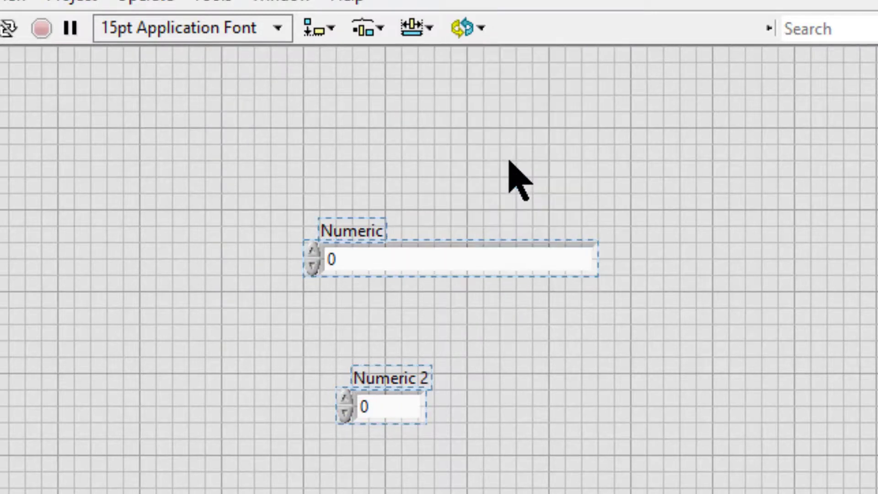
- Try matching both numeric controls to the minimum width and height together, and undo it
left_click(412, 27)
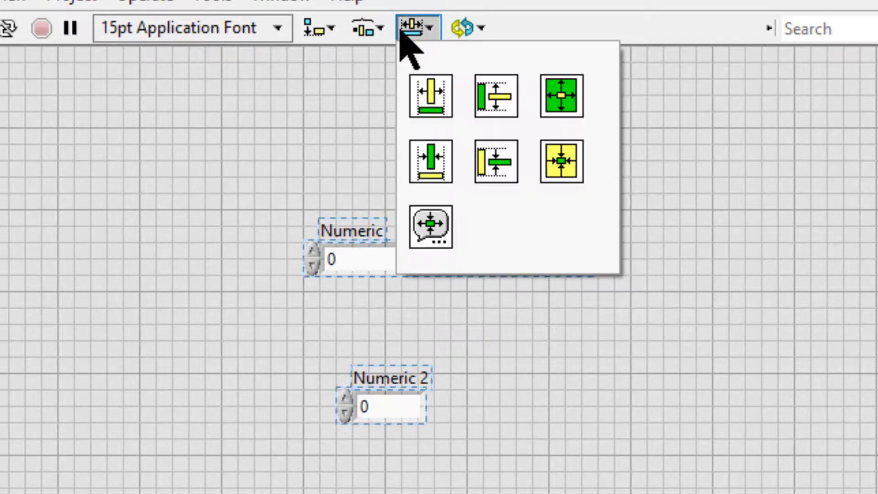
left_click(562, 162)
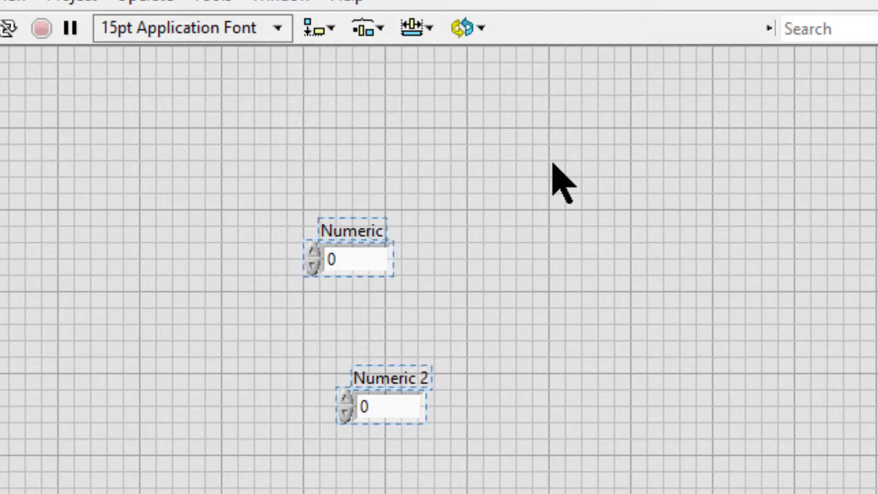
key("ctrl+z")
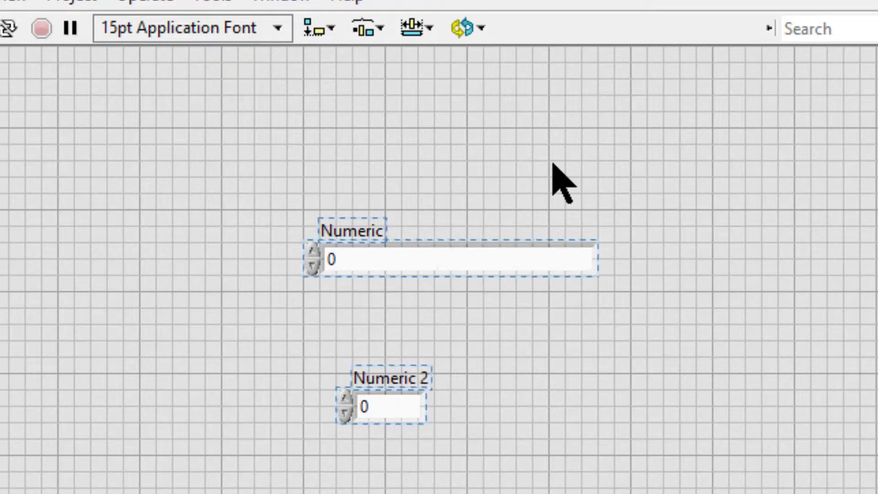
- Open Resize Objects for both numeric controls, place its window clear of them, and apply a width of 54
left_click(414, 29)
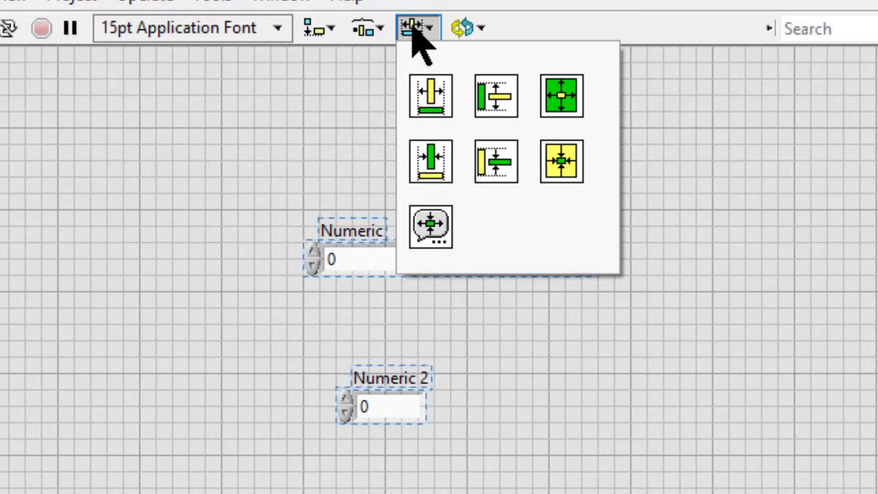
left_click(418, 240)
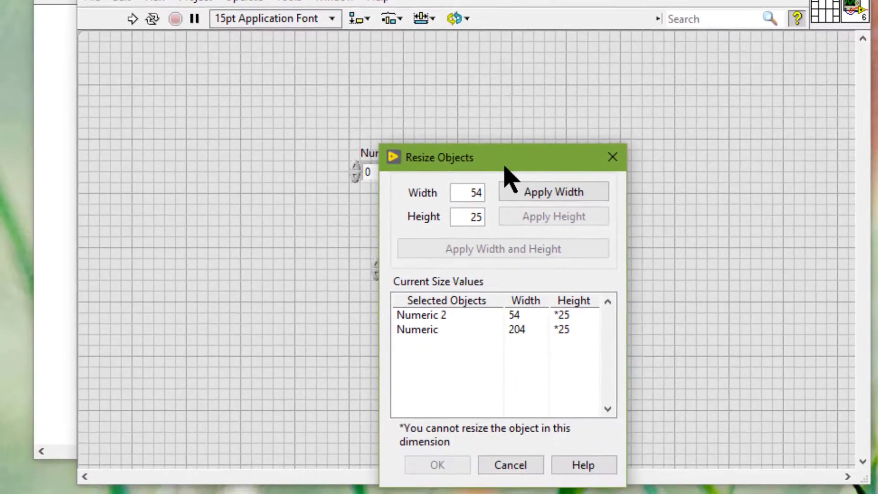
left_click_drag(543, 254, 734, 249)
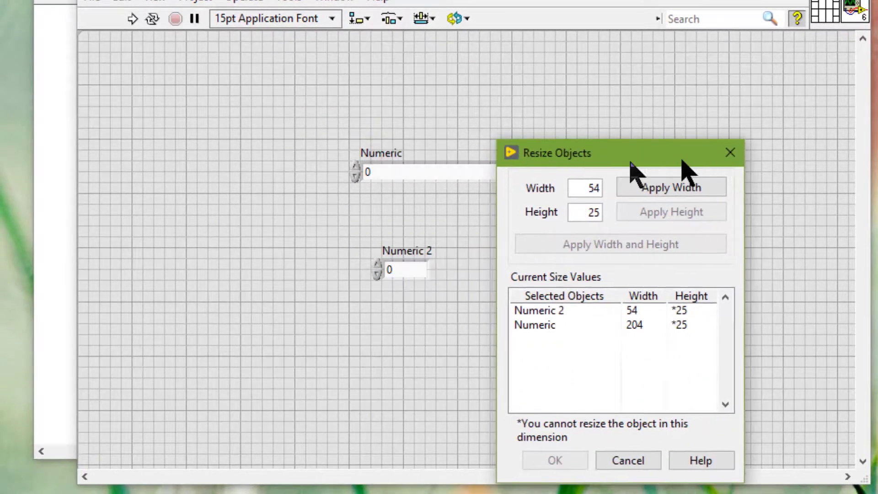
left_click_drag(631, 162, 722, 151)
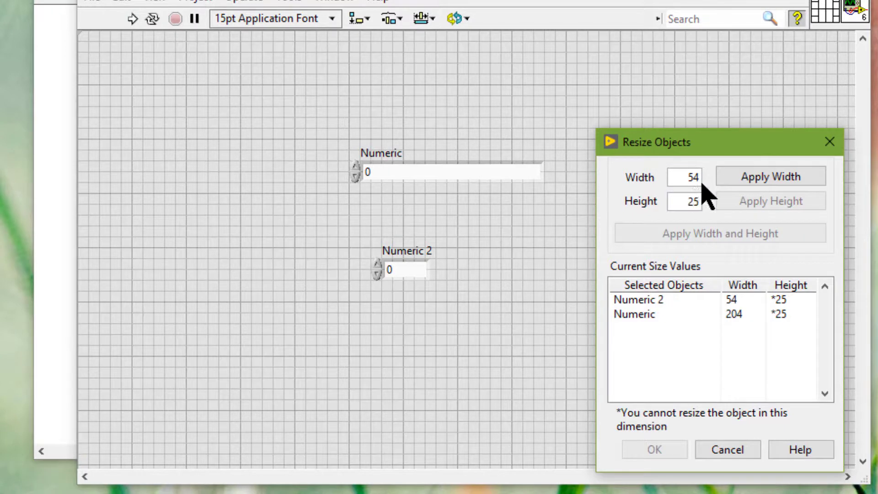
left_click(743, 182)
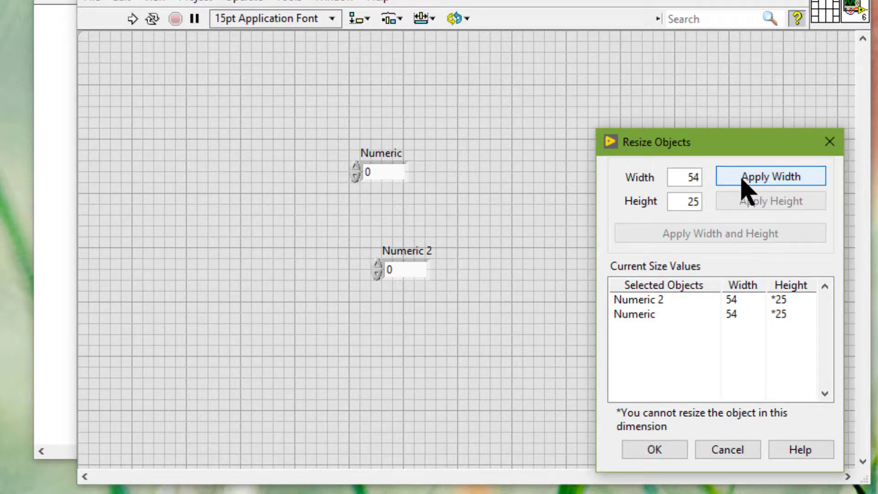
- Set the width to 154 in Resize Objects and apply it to both numeric controls
left_click(686, 178)
type("1")
left_click(741, 181)
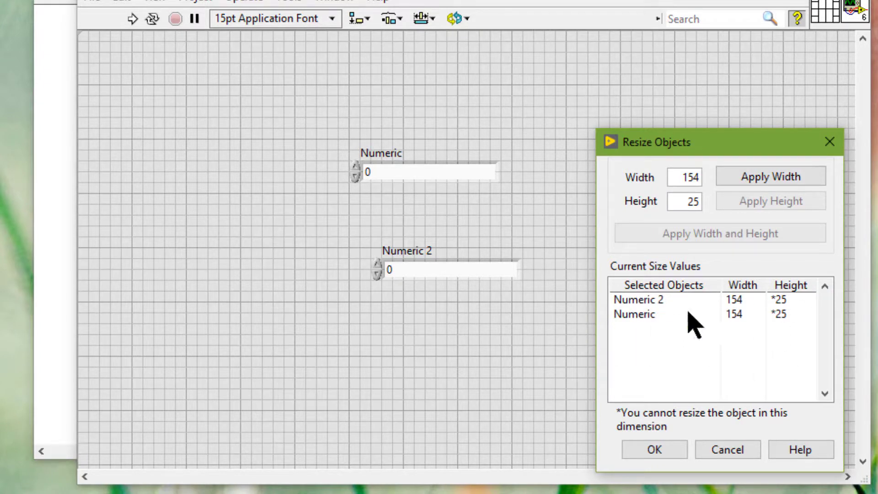
- Accept the Resize Objects settings and place a horizontal splitter bar between the Numeric and Numeric 2 controls
left_click(654, 450)
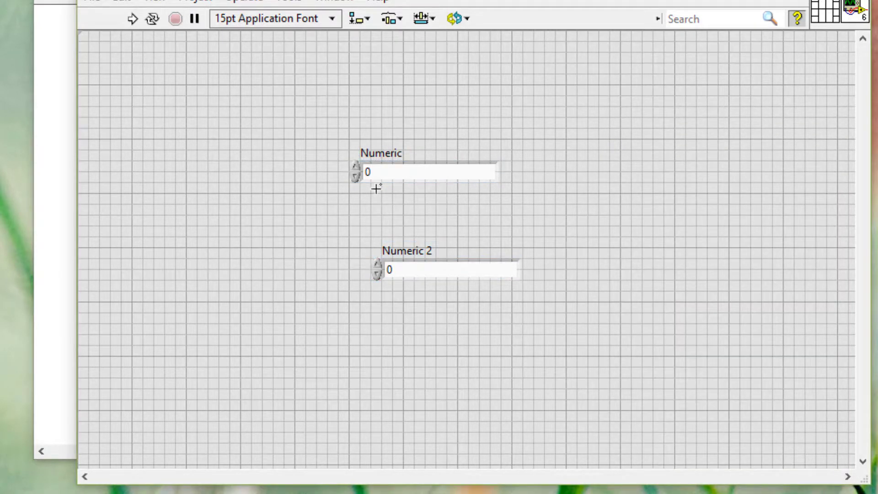
right_click(296, 170)
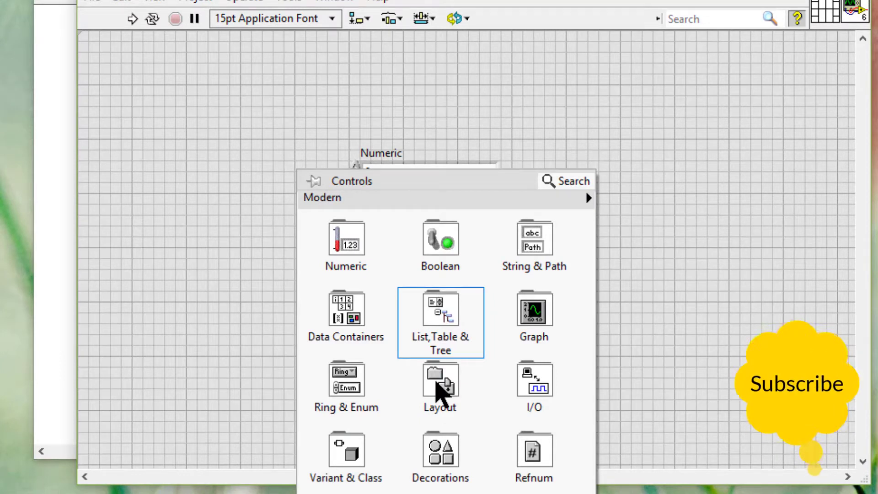
mouse_move(436, 384)
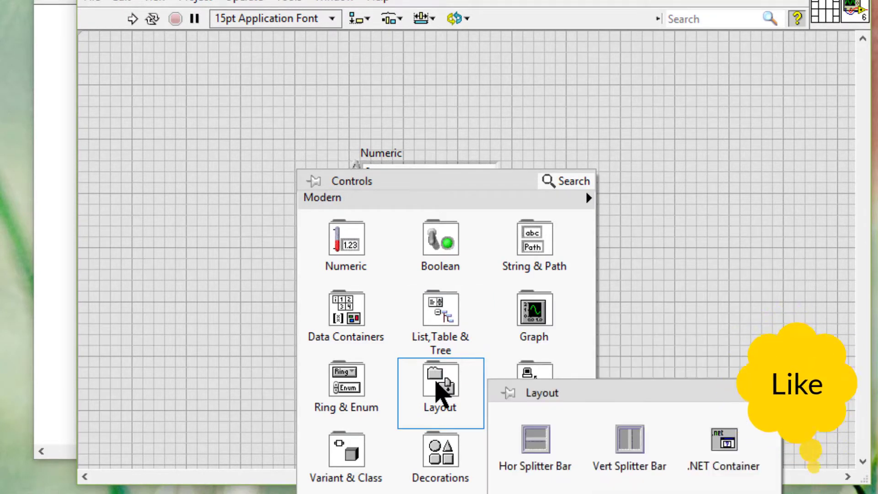
left_click(530, 451)
left_click(414, 226)
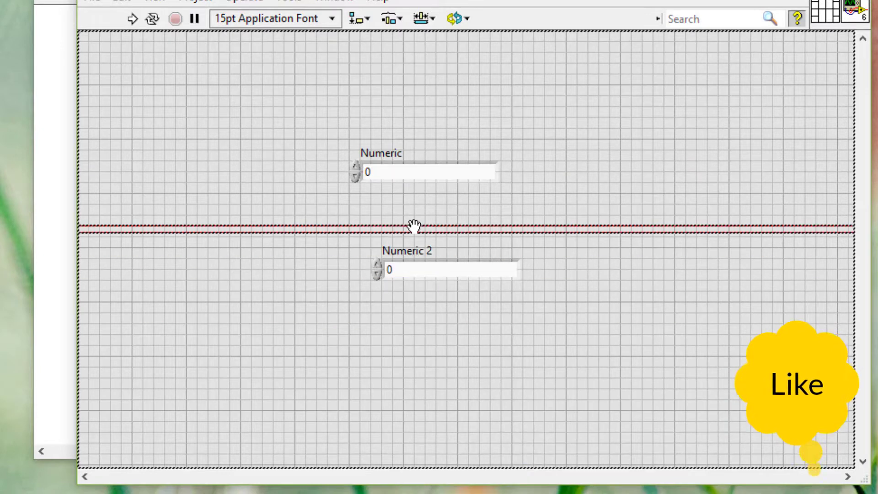
left_click(414, 222)
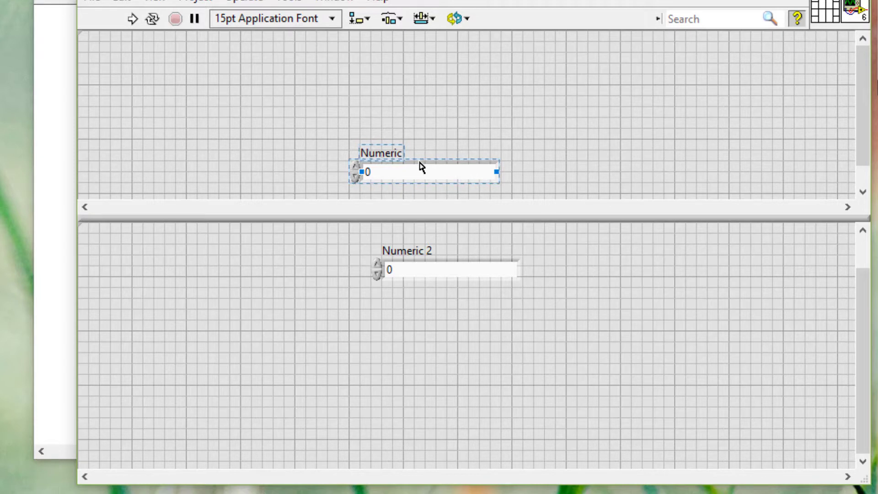
- Select both numeric controls across the two panes and apply a width of 54 to them with Resize Objects
left_click(425, 265, "shift")
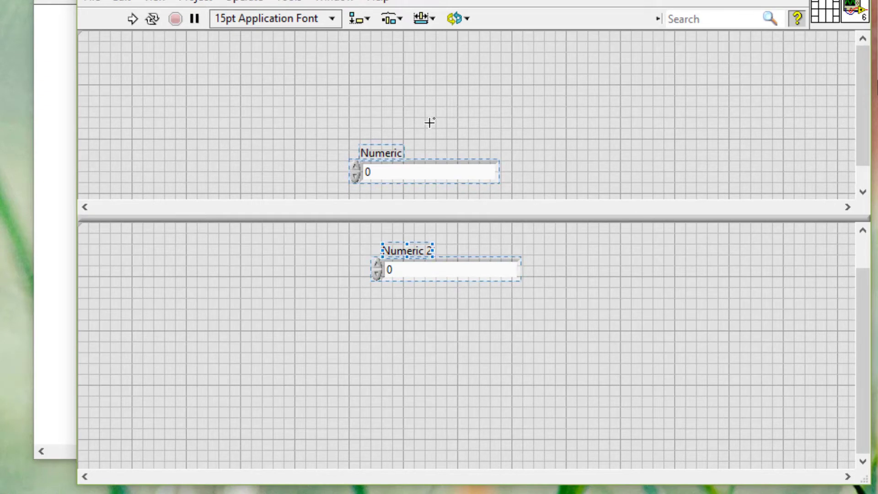
left_click(421, 19)
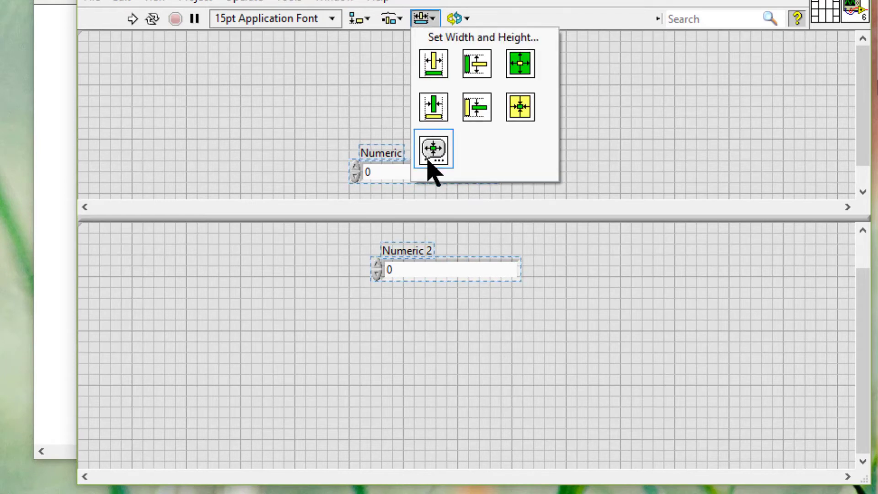
left_click(430, 155)
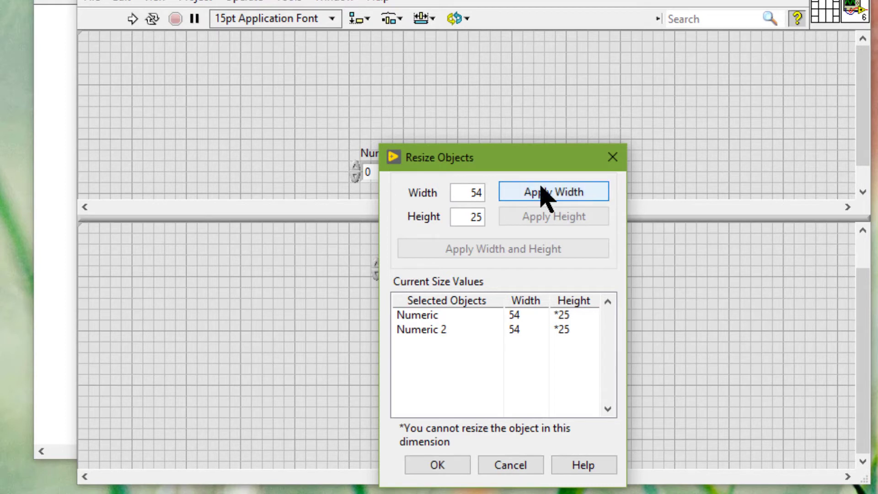
left_click(438, 466)
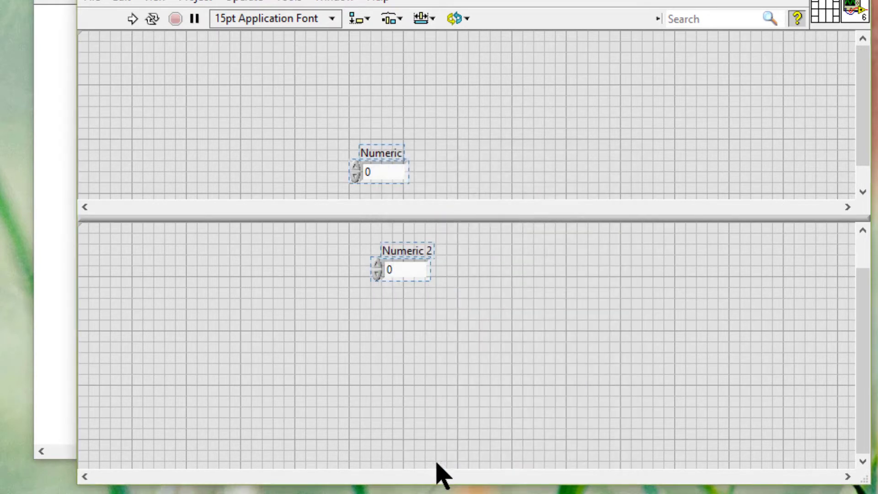